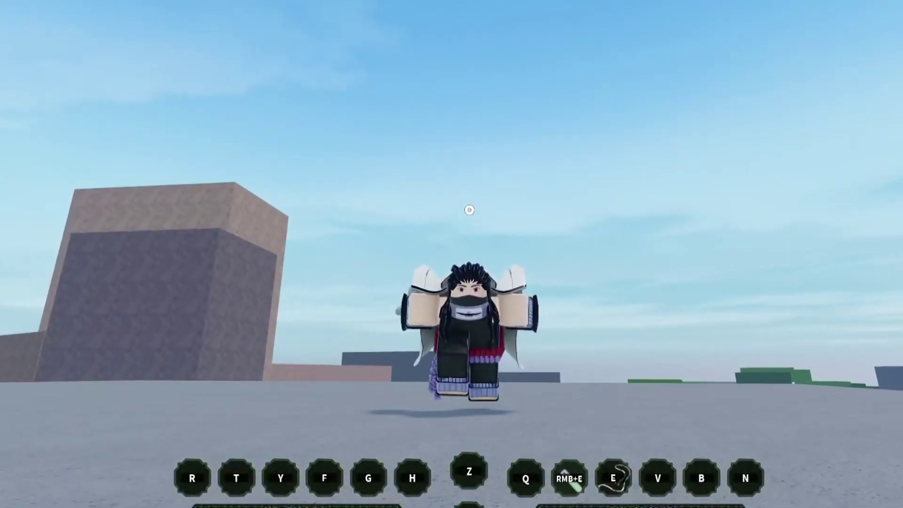
Move the character forward across the village toward the grassy hilltop
key(w)
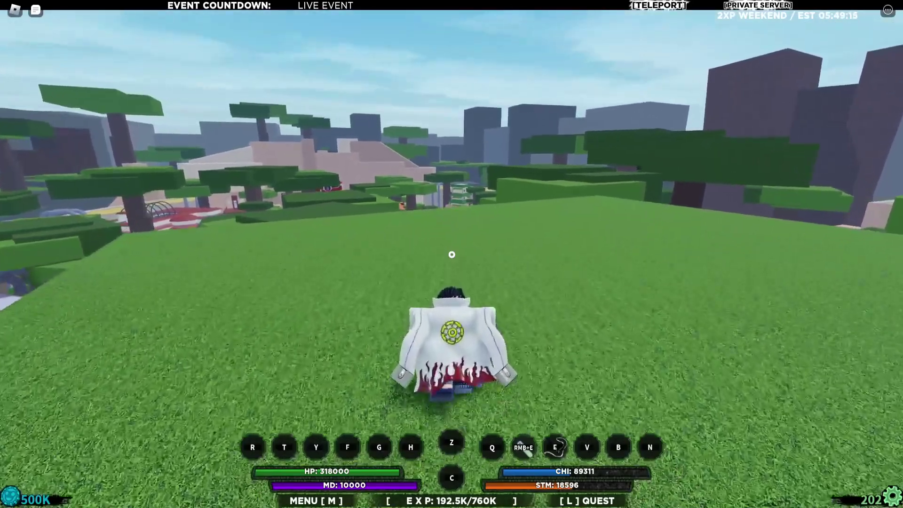
key(m)
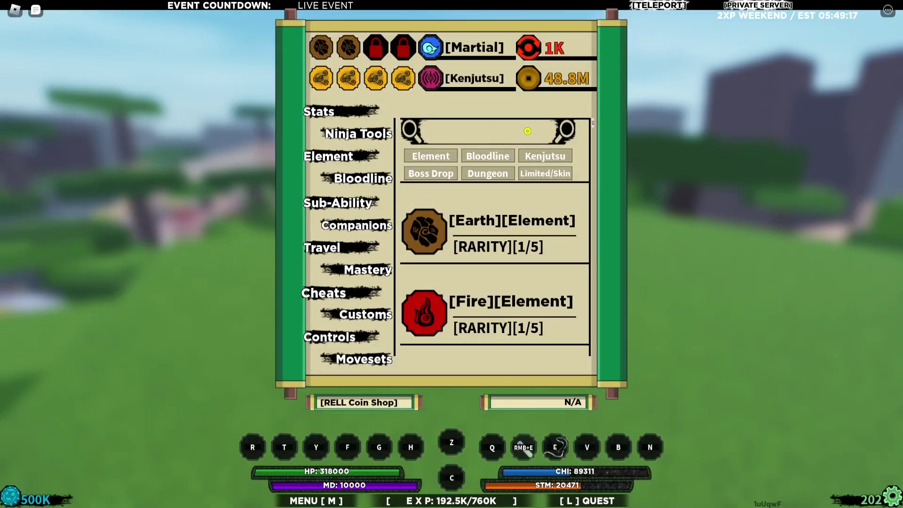
drag(591, 127, 558, 349)
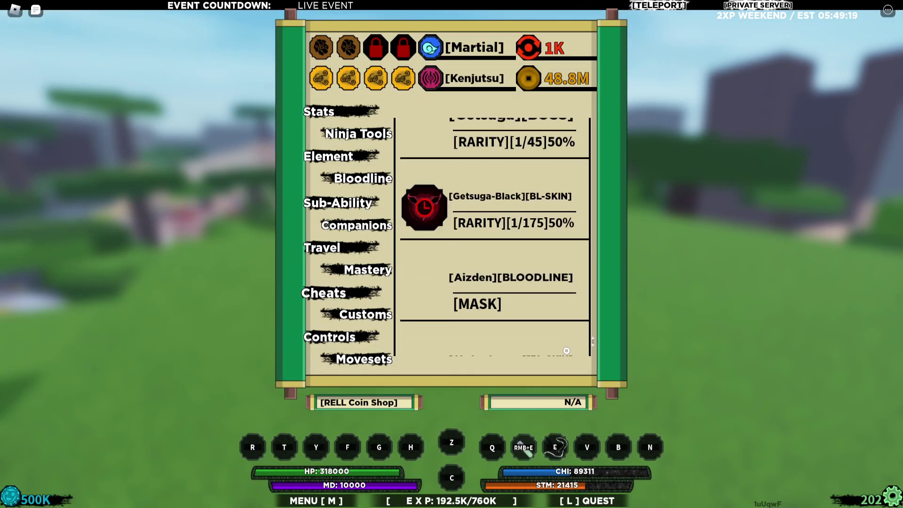
scroll(429, 238, down, 5)
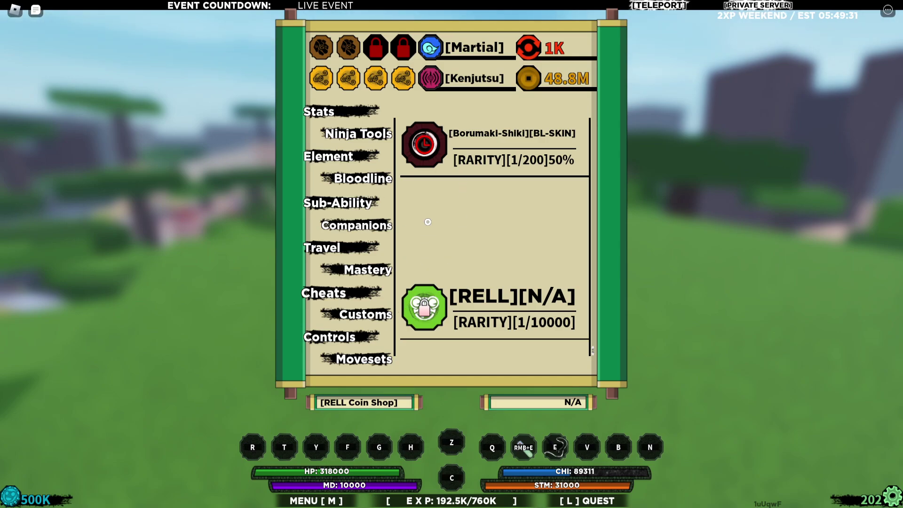
key(m)
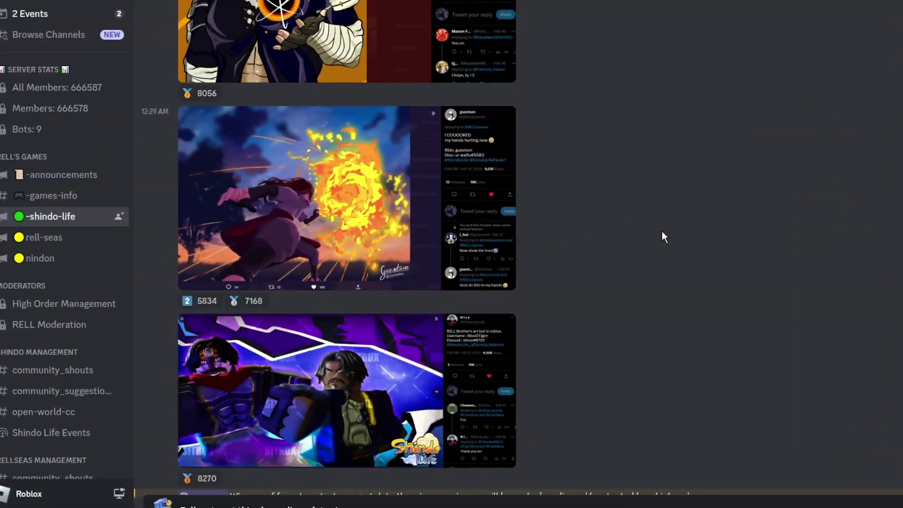
scroll(662, 237, down, 2)
scroll(662, 237, down, 4)
scroll(662, 238, down, 1)
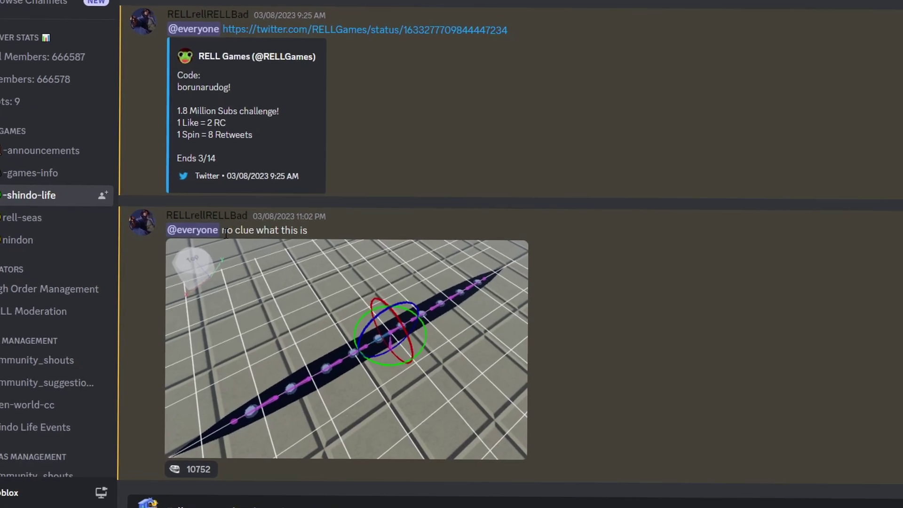
Highlight and clear the message text, then enlarge the 'no clue what this is' 3D image
drag(225, 233, 293, 181)
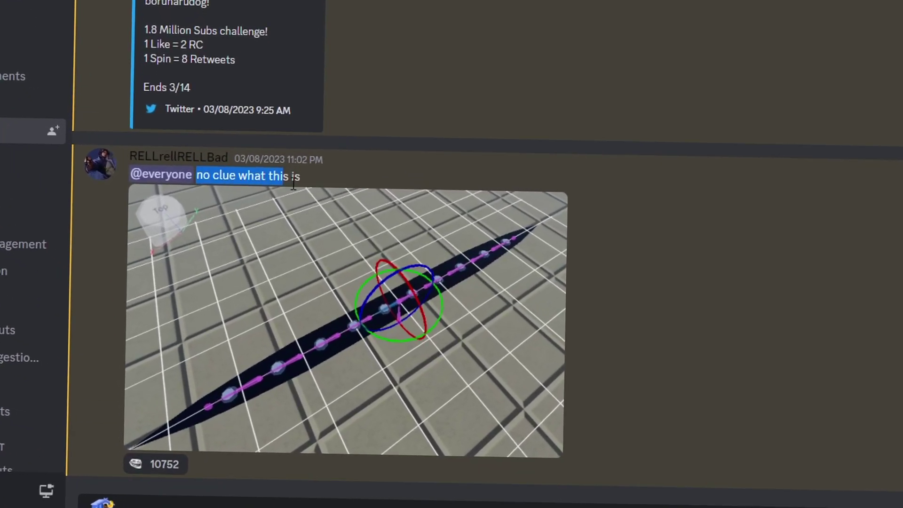
click(707, 221)
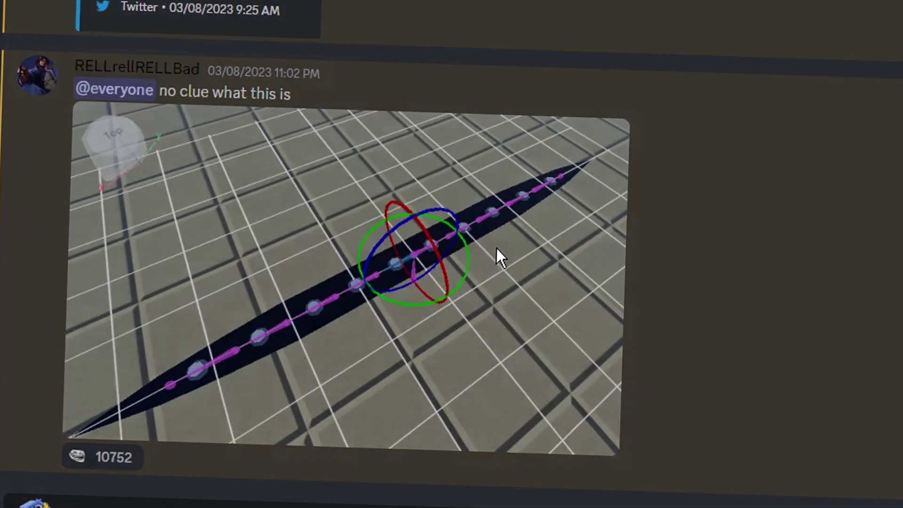
click(496, 250)
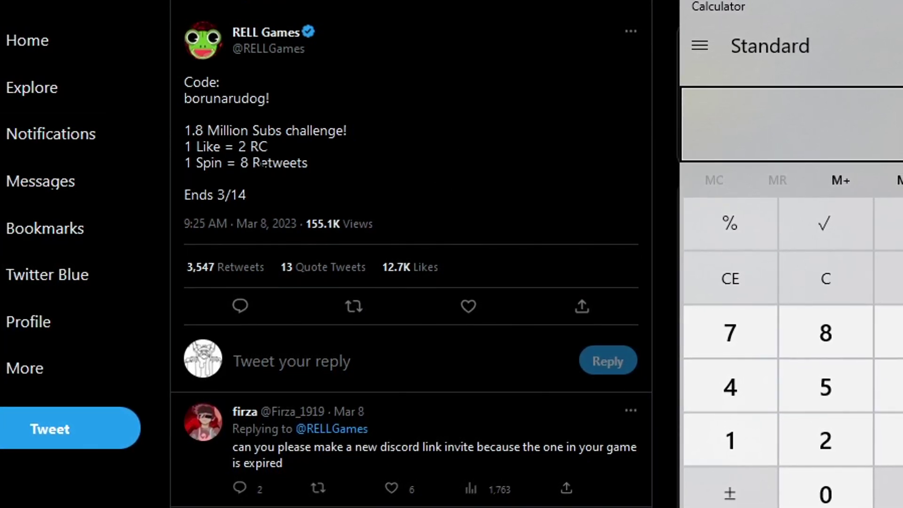
Move the Calculator aside and highlight the tweet's 3/14 challenge end date
drag(743, 17, 722, 2)
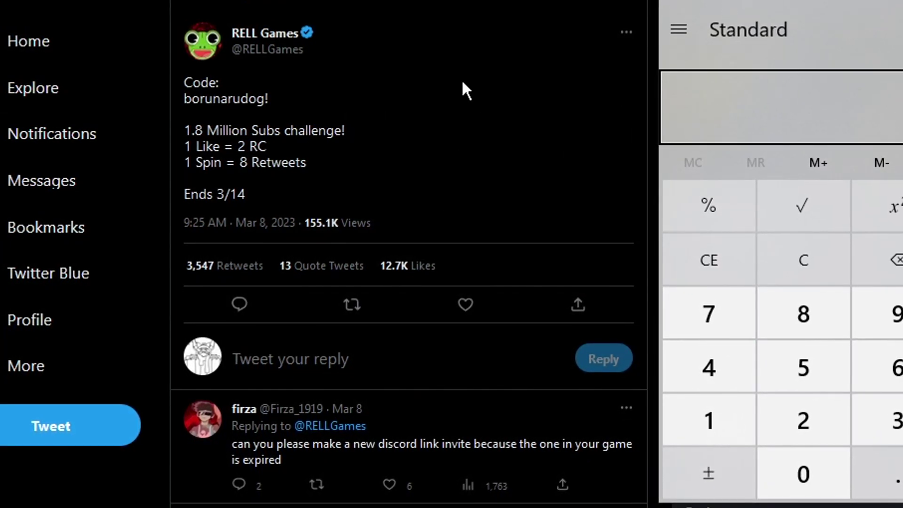
drag(216, 194, 274, 203)
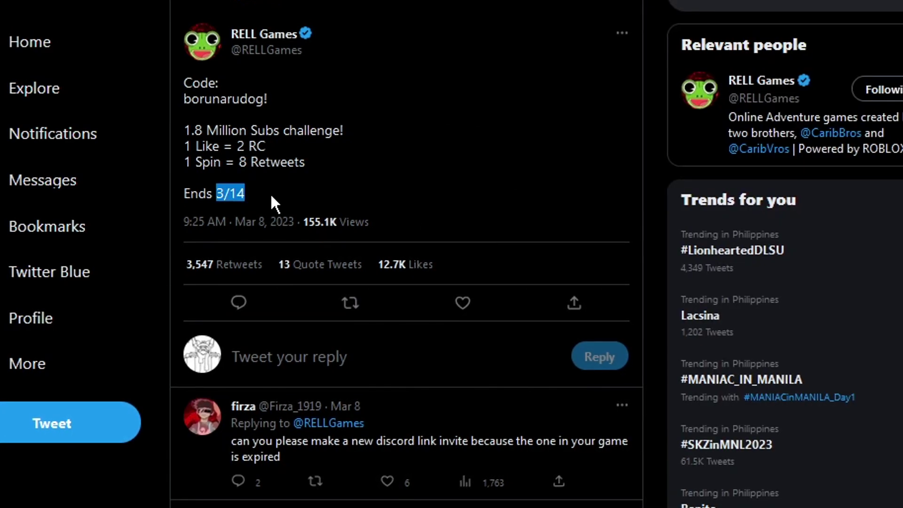
click(252, 194)
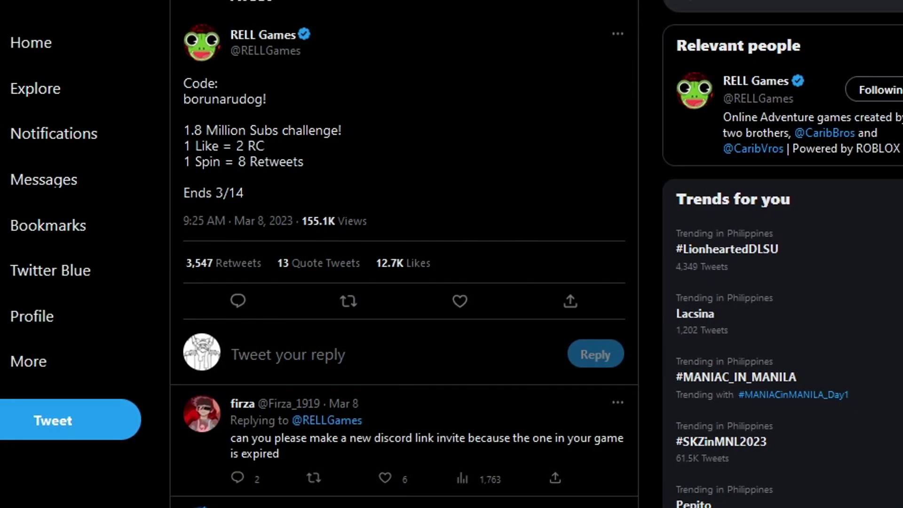
drag(216, 193, 277, 188)
click(219, 192)
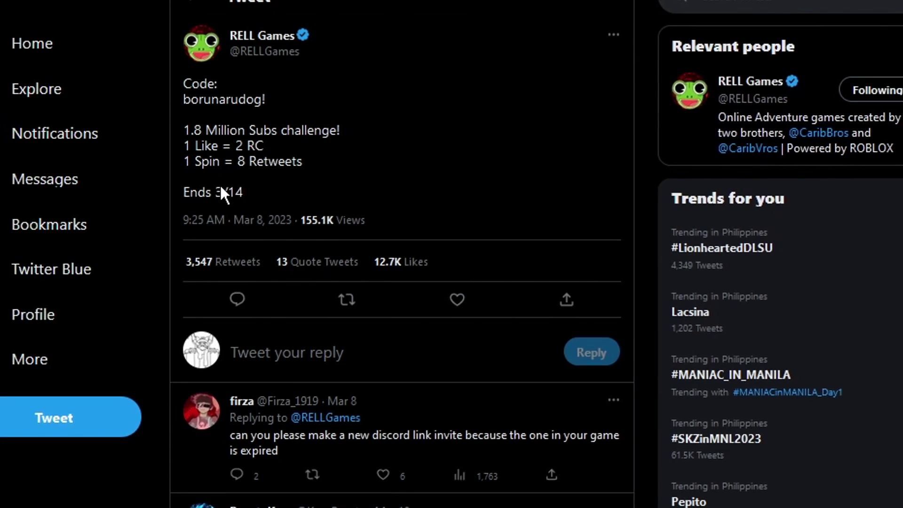
In Calculator, compute 12700×2 = 25,400 RC and 3547÷8 = 443.375 spins
key(alt+Tab)
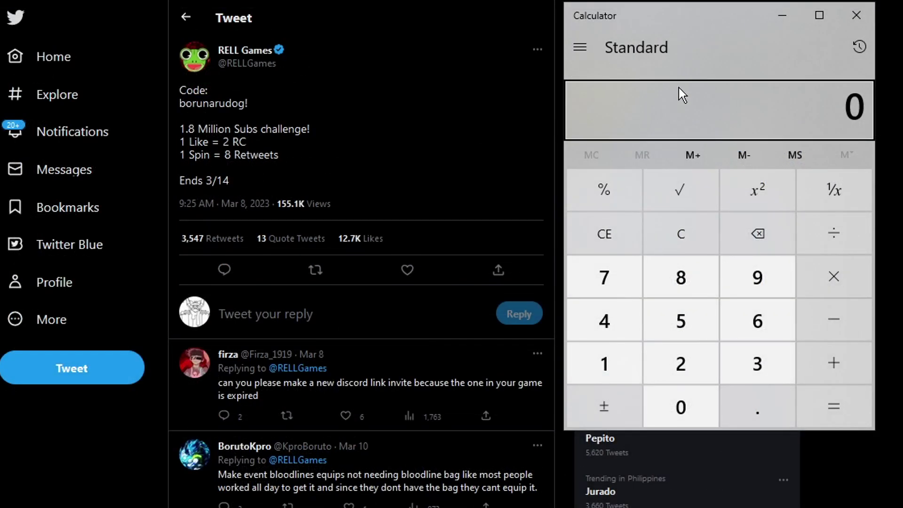
text(12)
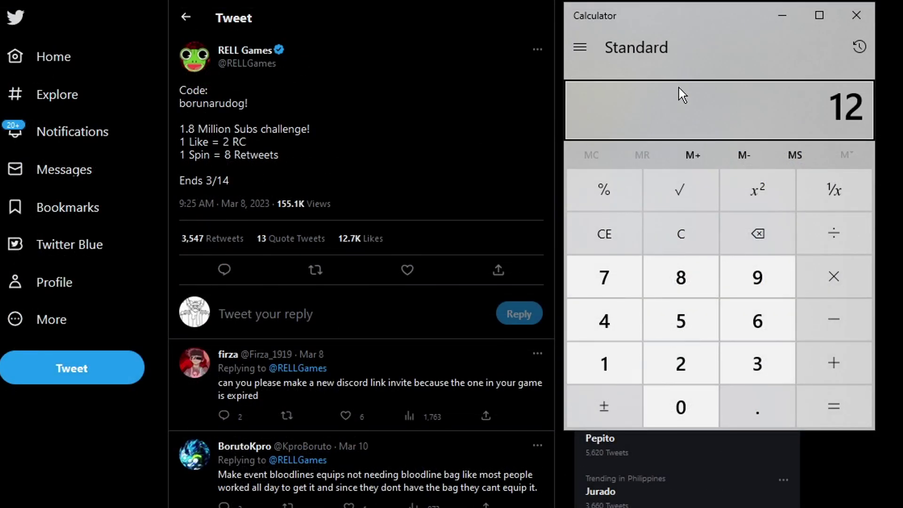
text(,700)
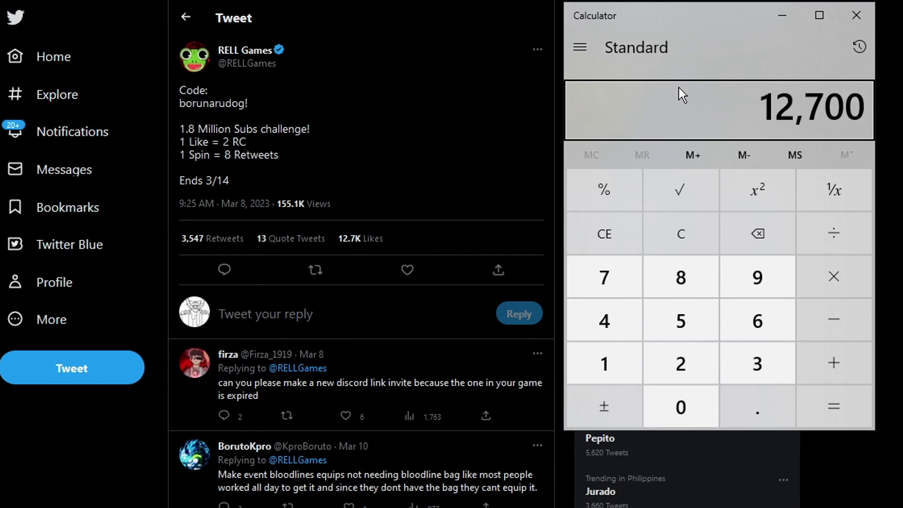
text(*2)
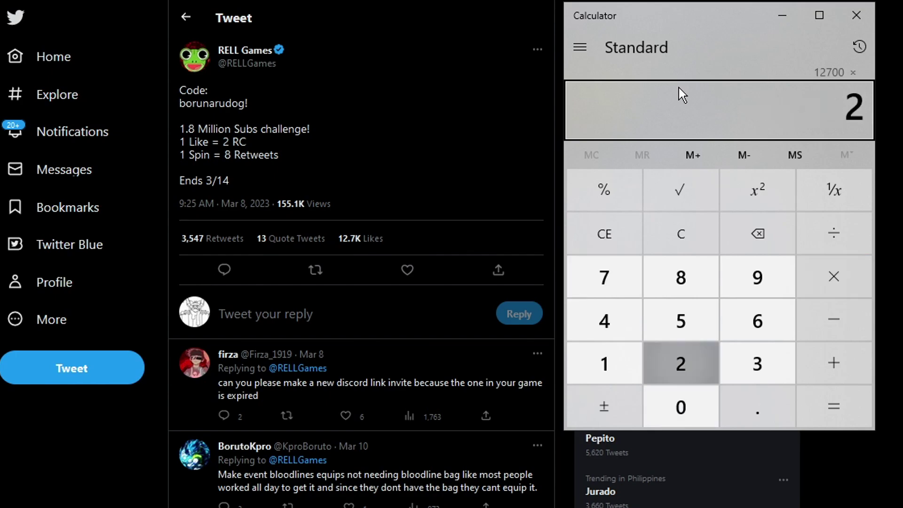
key(Return)
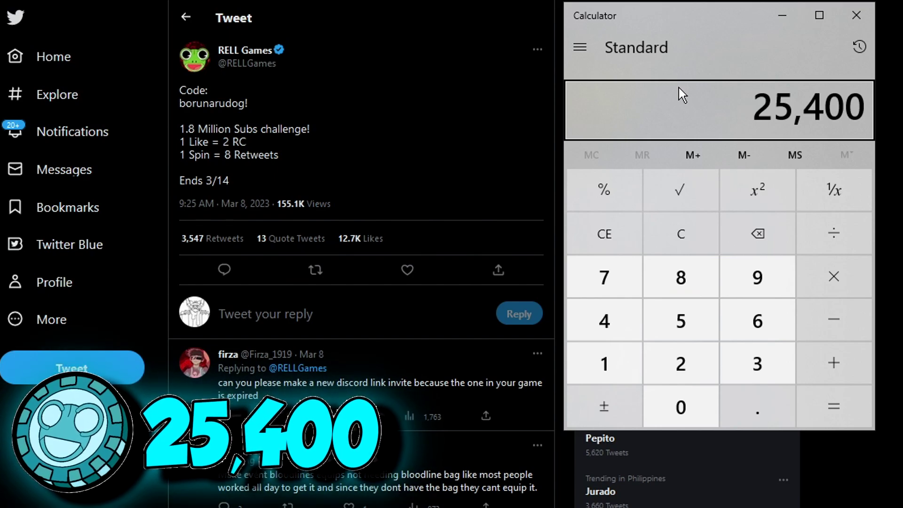
text(354)
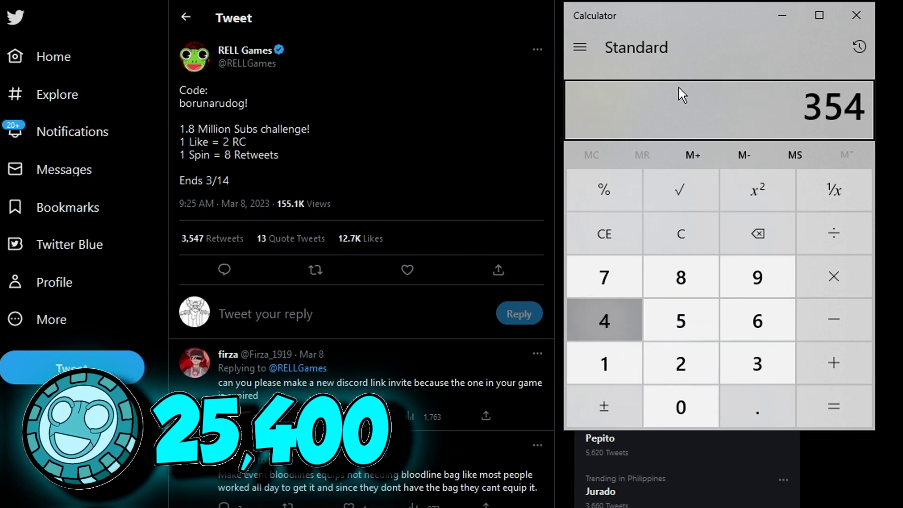
text(,547)
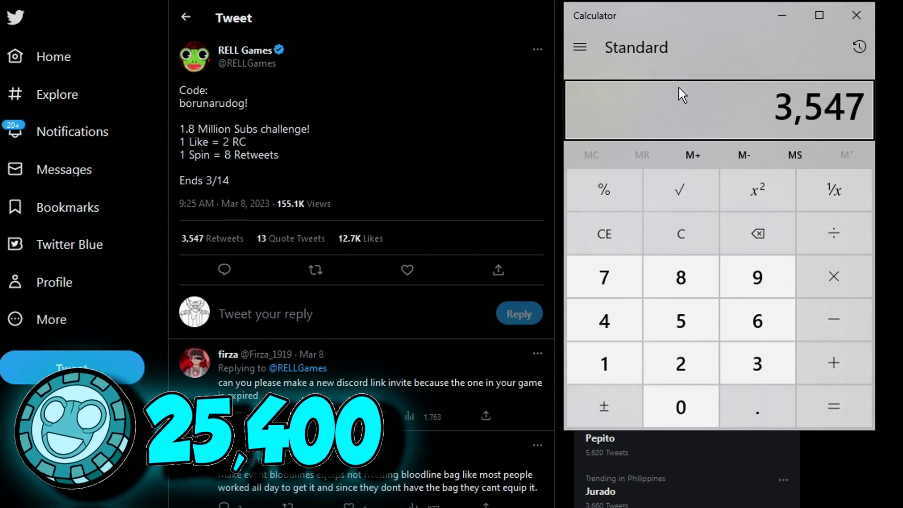
text( ÷ 8)
key(Return)
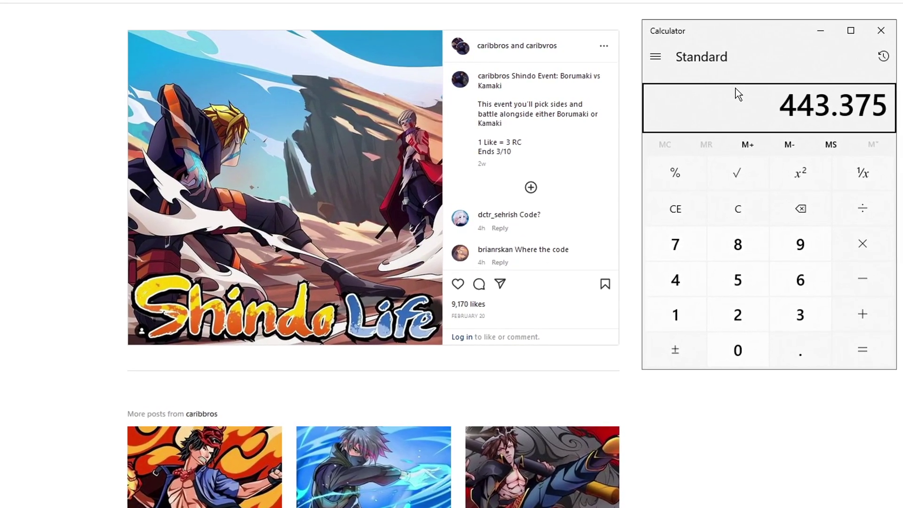
text(9170)
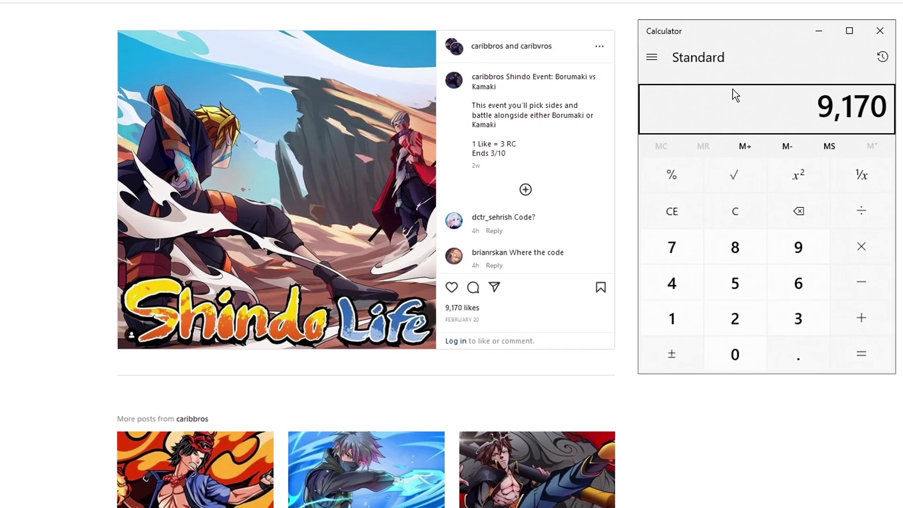
text(*)
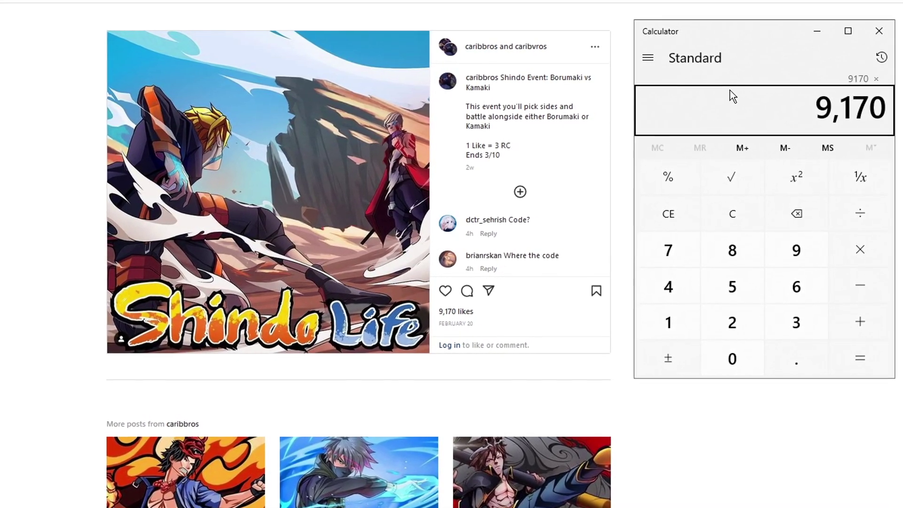
text(3)
Compute 9170×3 = 27,510 RC, then 27000+25000 = 52,000 in Calculator
key(Return)
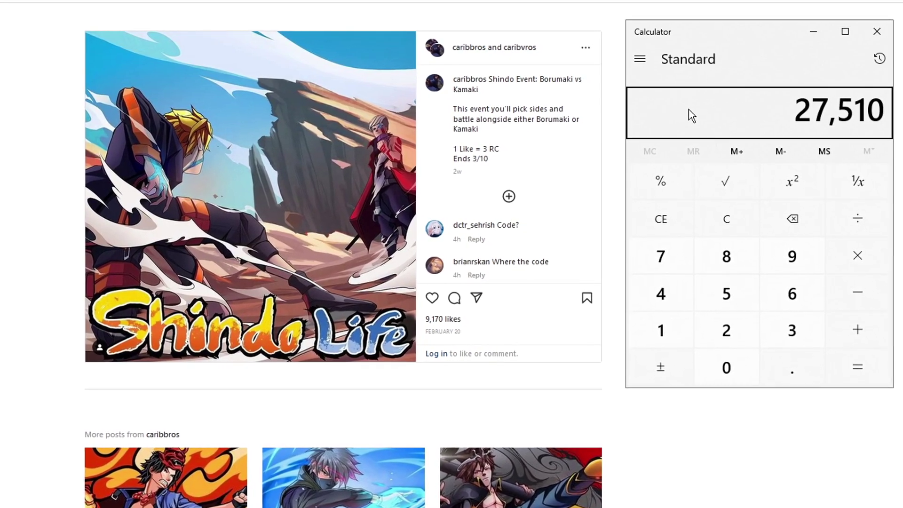
text(27000+)
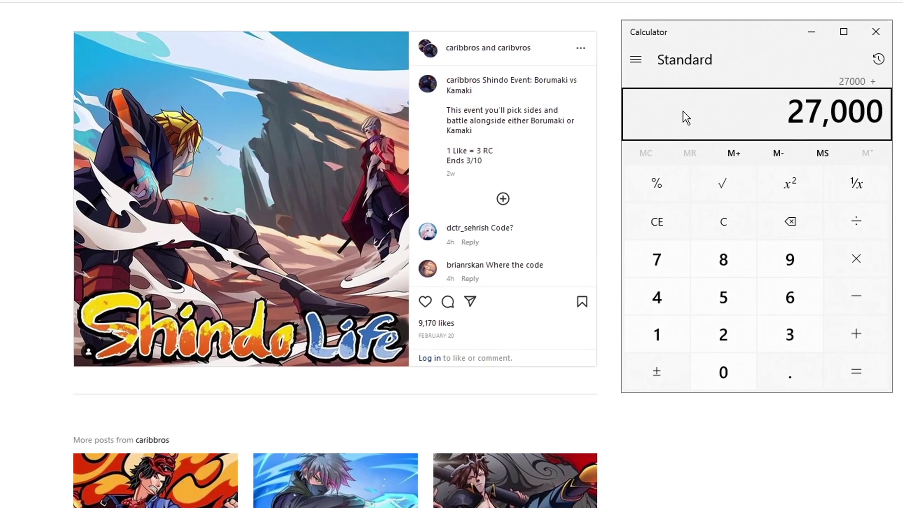
text(25000)
key(Return)
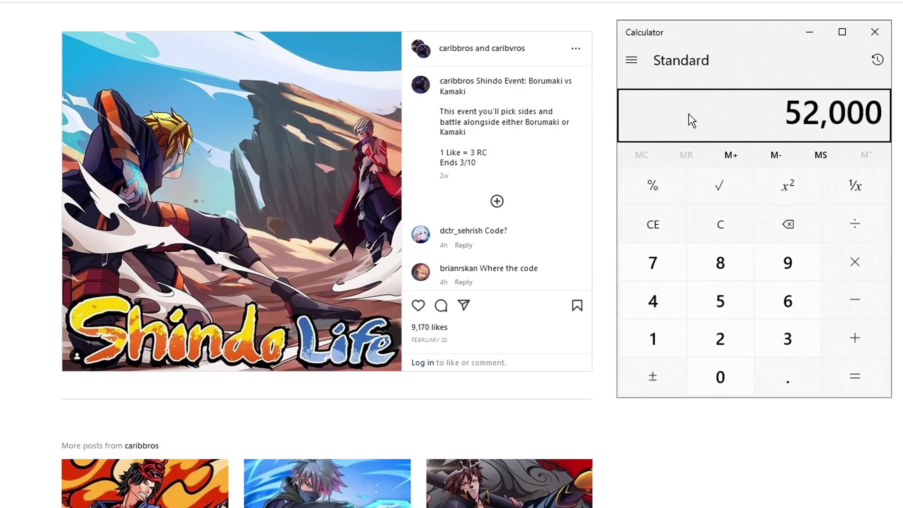